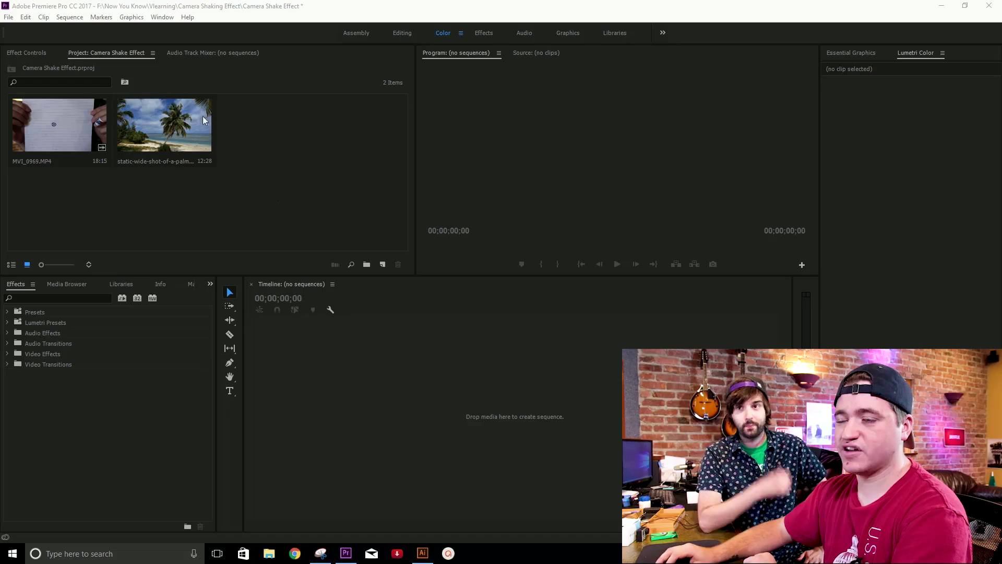
Step: Open the static palm-tree clip in the source monitor, enlarge the preview, and play through it to check the locked-off shot
{"action": "double_click", "coordinate": [183, 122]}
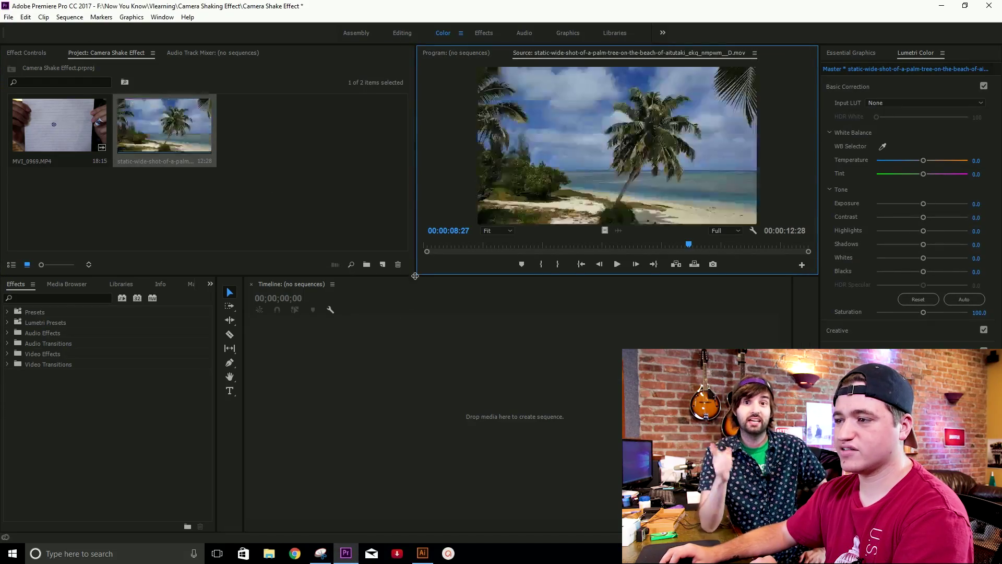
{"action": "left_click_drag", "start_coordinate": [415, 271], "coordinate": [225, 406]}
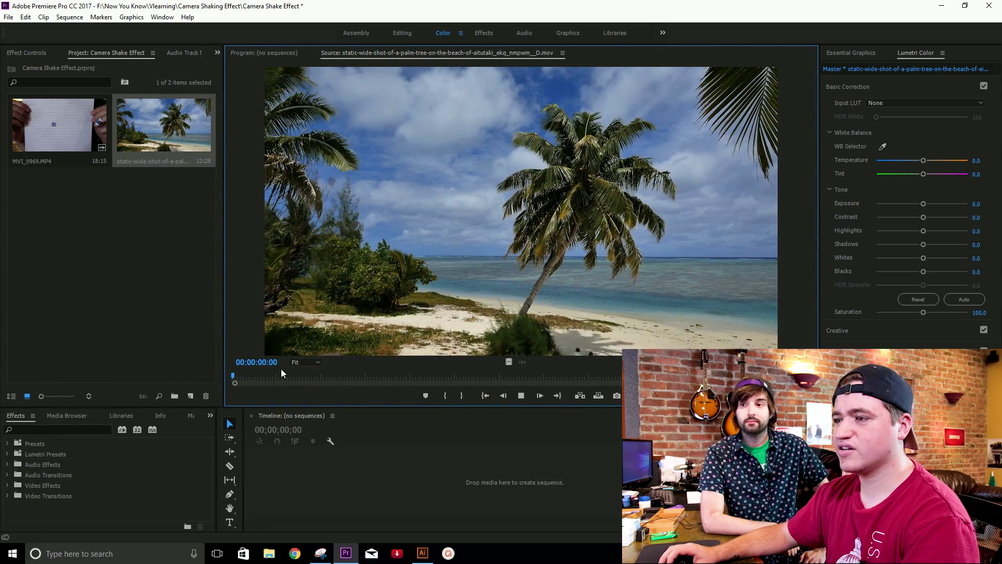
{"action": "key", "text": "space"}
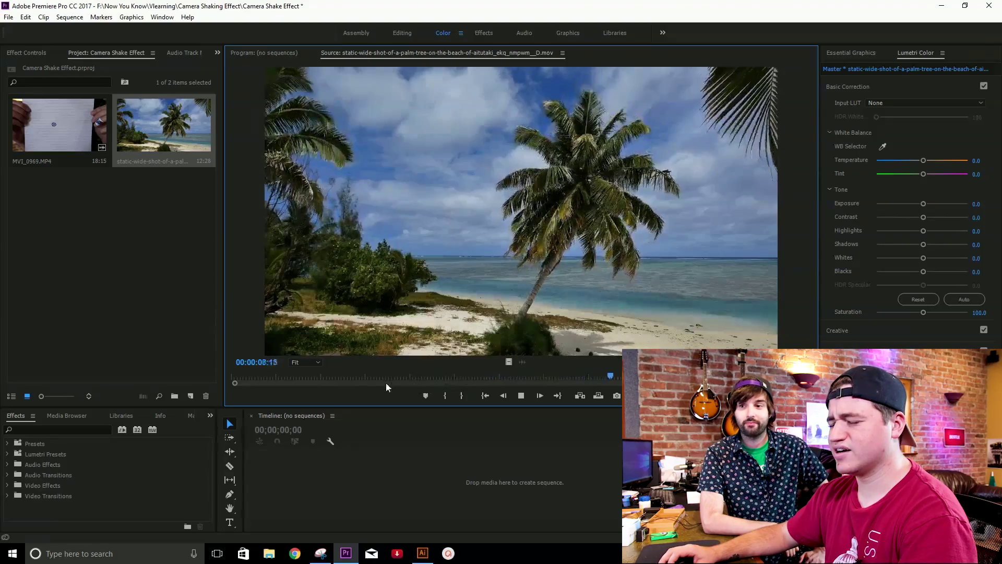
{"action": "left_click_drag", "start_coordinate": [253, 360], "coordinate": [317, 364]}
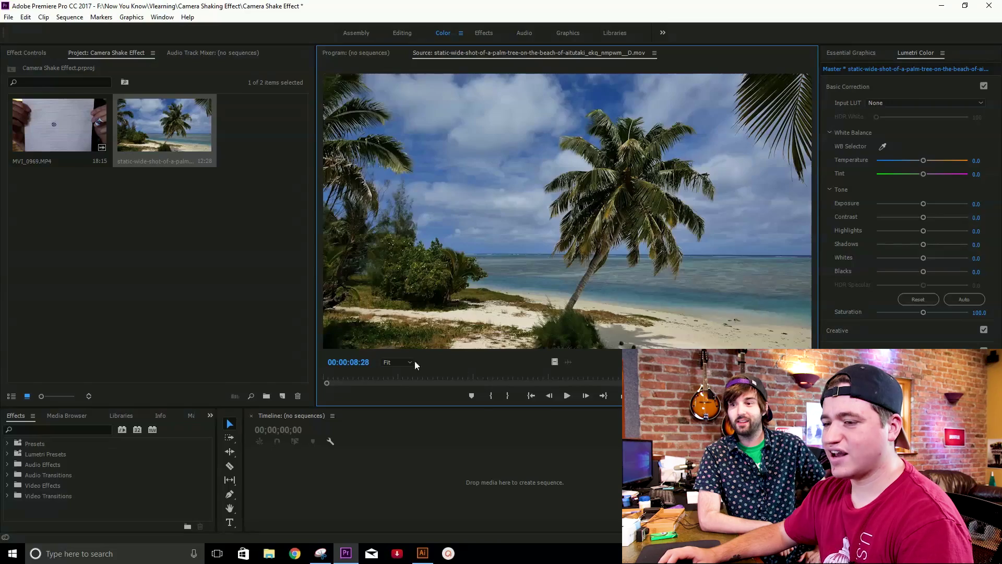
{"action": "left_click_drag", "start_coordinate": [513, 377], "coordinate": [421, 387]}
{"action": "key", "text": "space"}
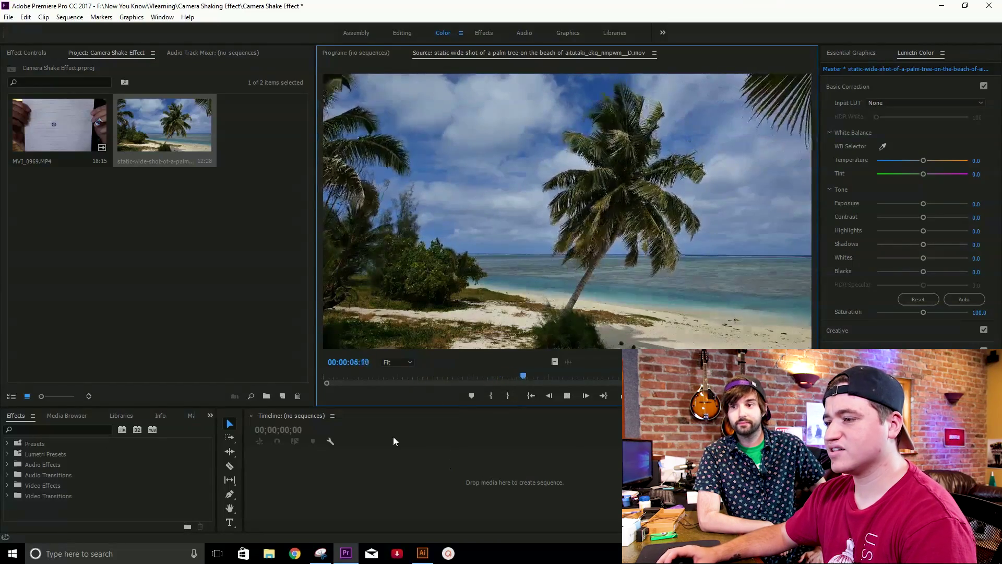
{"action": "key", "text": "space"}
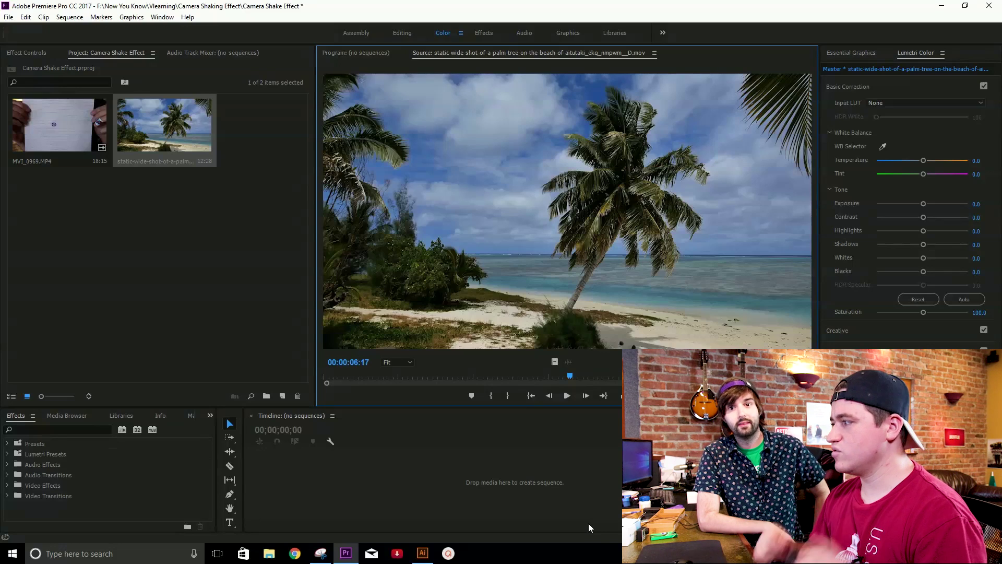
{"action": "left_click_drag", "start_coordinate": [345, 406], "coordinate": [347, 343]}
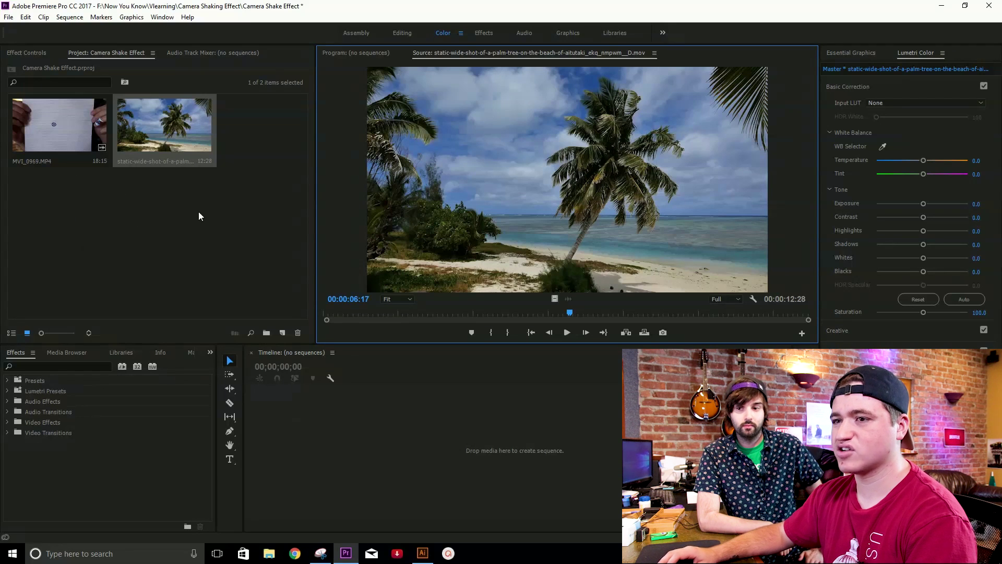
Step: Create a sequence from the static palm-tree clip and expand the V1 track to show its thumbnail
{"action": "left_click", "coordinate": [198, 183]}
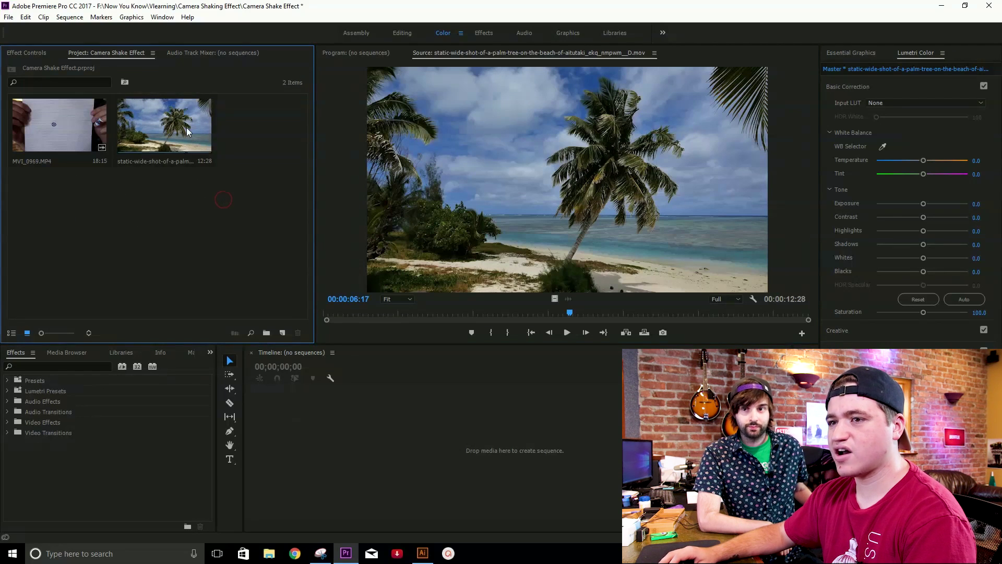
{"action": "left_click", "coordinate": [157, 125]}
{"action": "left_click", "coordinate": [421, 262]}
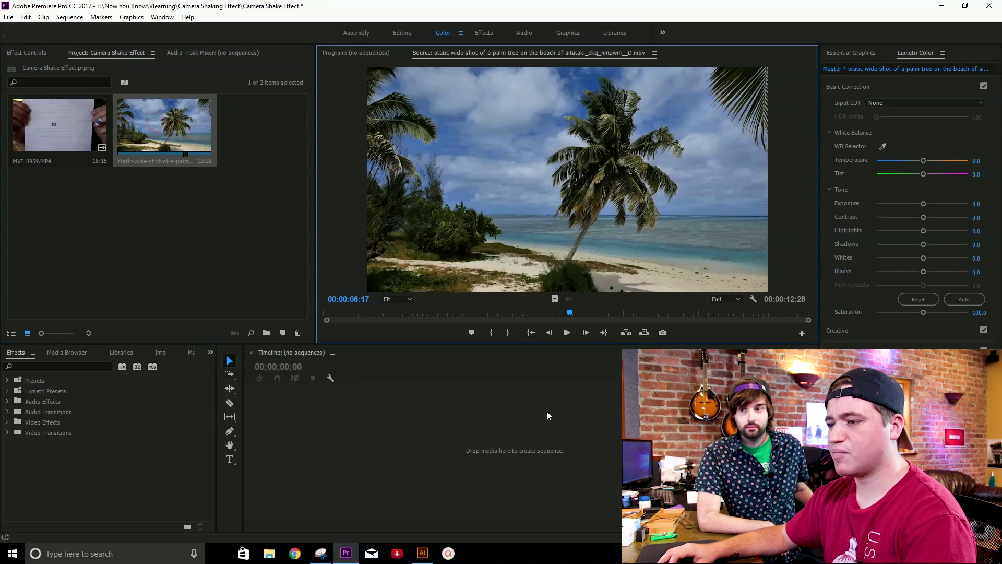
{"action": "left_click", "coordinate": [267, 240]}
{"action": "left_click_drag", "start_coordinate": [482, 437], "coordinate": [482, 436]}
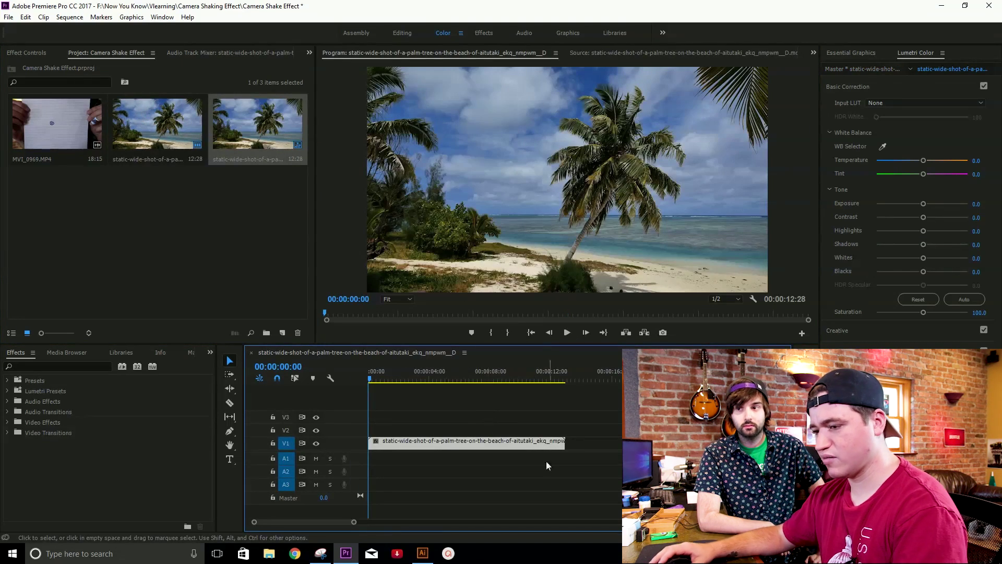
{"action": "double_click", "coordinate": [356, 446]}
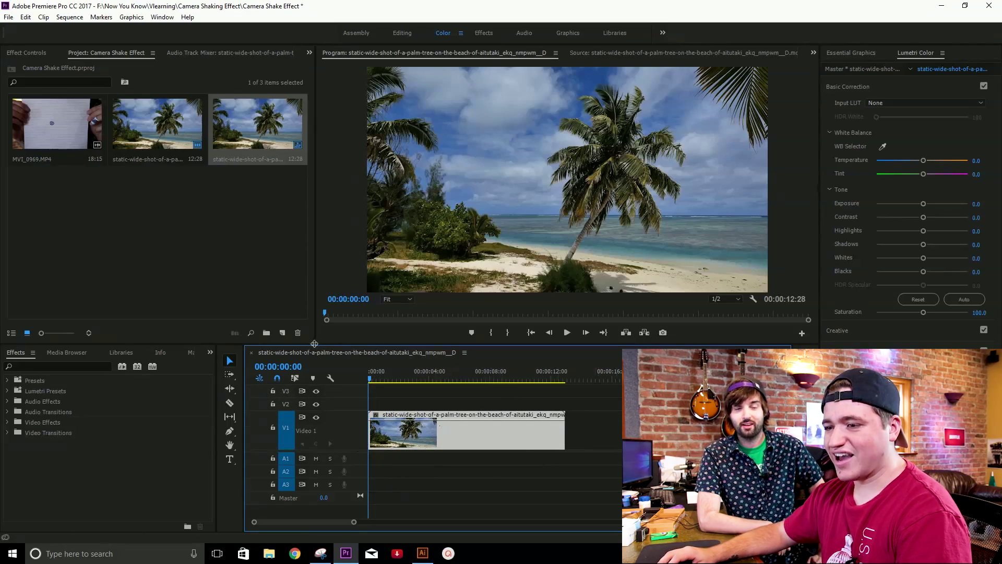
Step: Return the playhead to the start of the sequence and set the program monitor's playback resolution to Full
{"action": "left_click", "coordinate": [378, 373]}
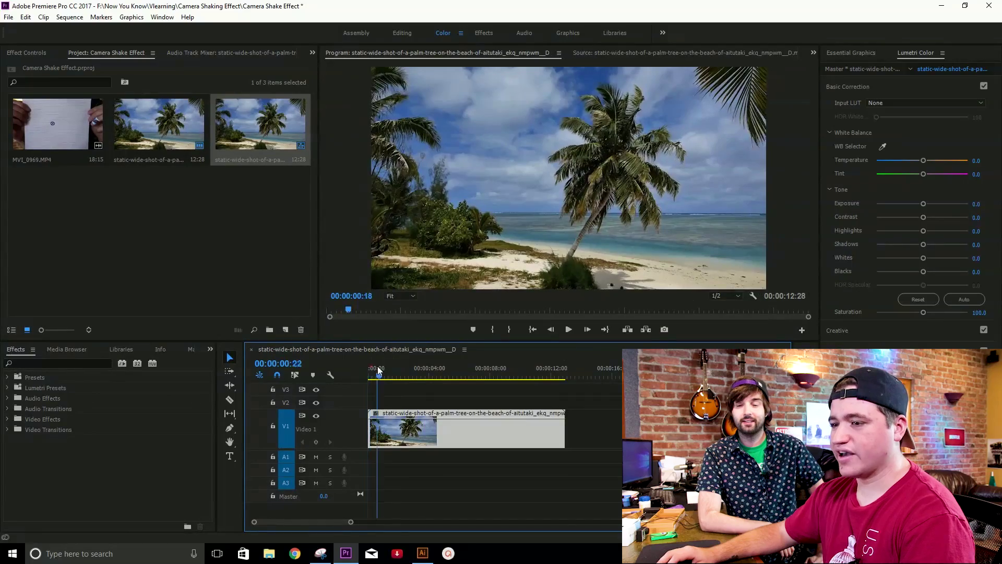
{"action": "left_click_drag", "start_coordinate": [378, 371], "coordinate": [353, 379]}
{"action": "left_click", "coordinate": [726, 296]}
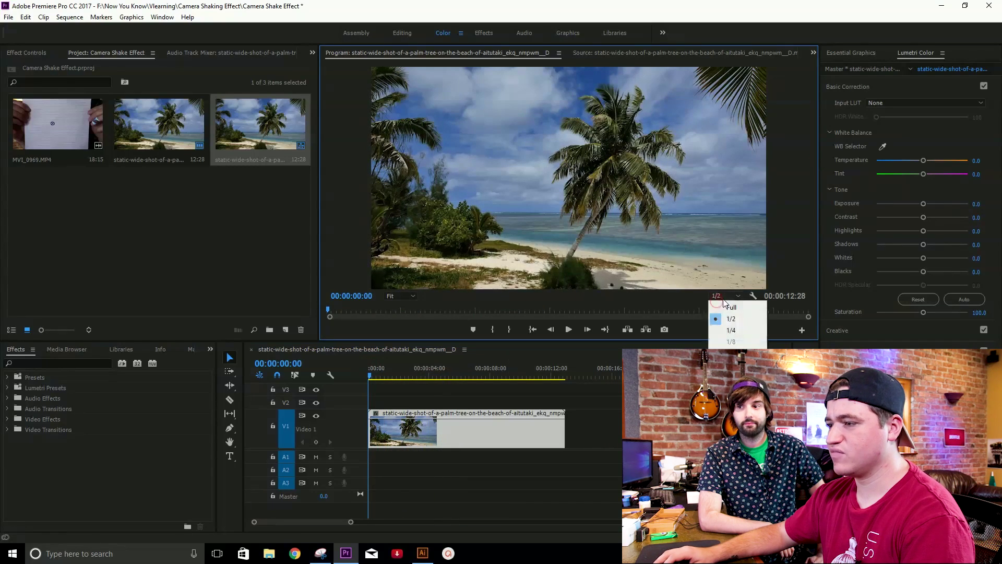
{"action": "left_click", "coordinate": [718, 305]}
Step: Preview MVI_0969.MP4 in the source monitor to examine the handheld movement around the circled X on the paper
{"action": "left_click_drag", "start_coordinate": [57, 125], "coordinate": [559, 186]}
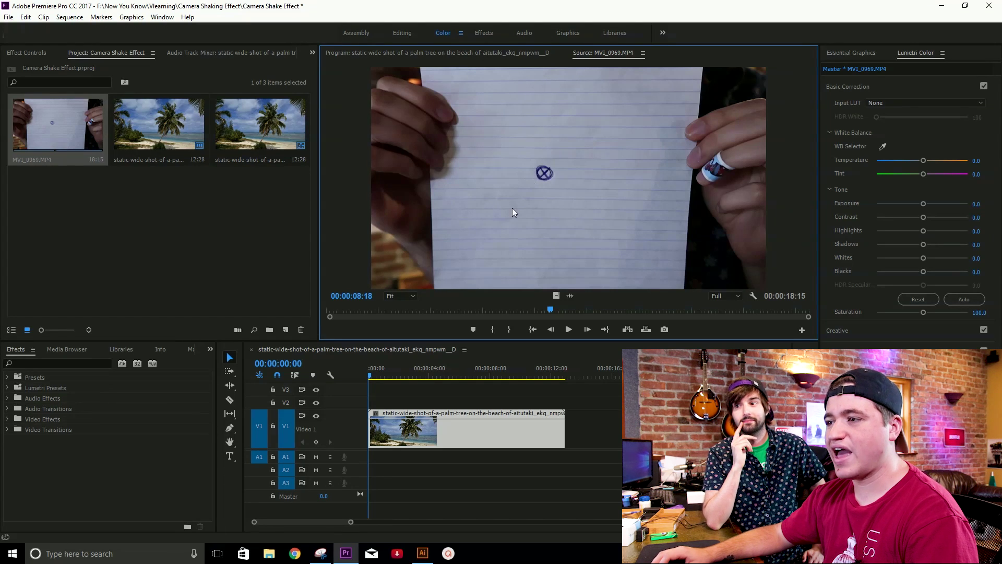
{"action": "left_click_drag", "start_coordinate": [465, 312], "coordinate": [342, 312]}
{"action": "key", "text": "space"}
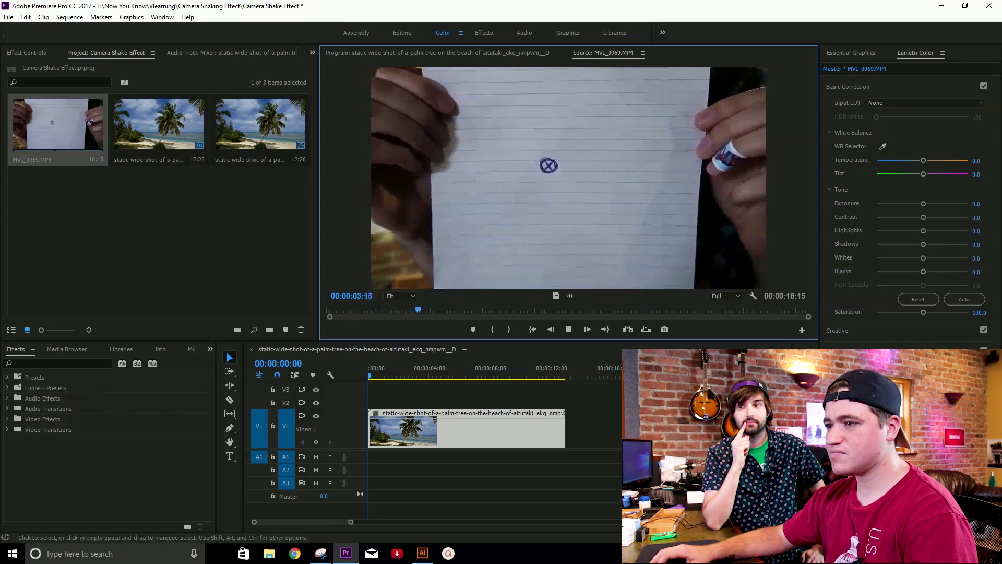
{"action": "key", "text": "space"}
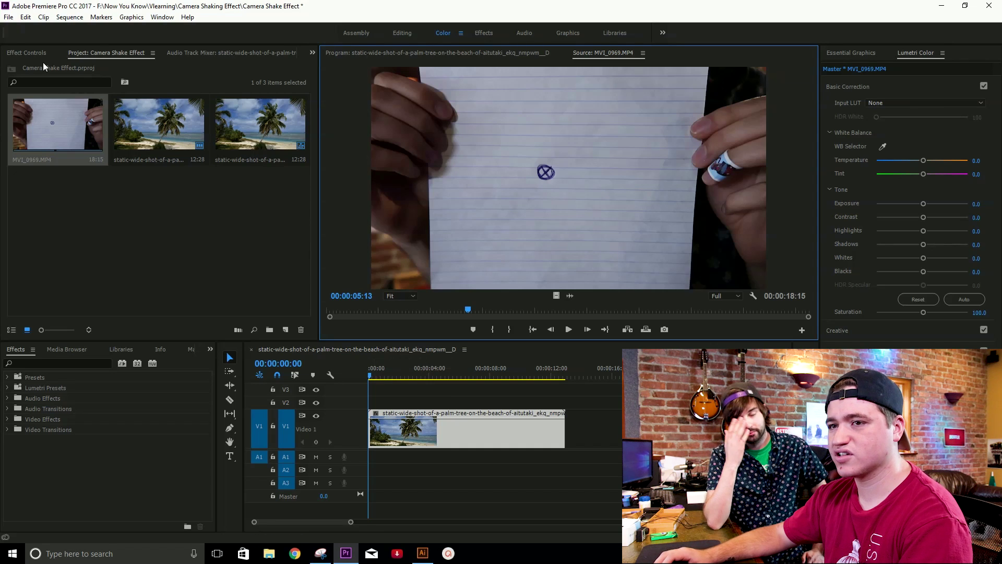
Step: Place MVI_0969.MP4 on V2 above the palm-tree clip and replace both clips with an After Effects composition
{"action": "left_click_drag", "start_coordinate": [46, 115], "coordinate": [380, 400]}
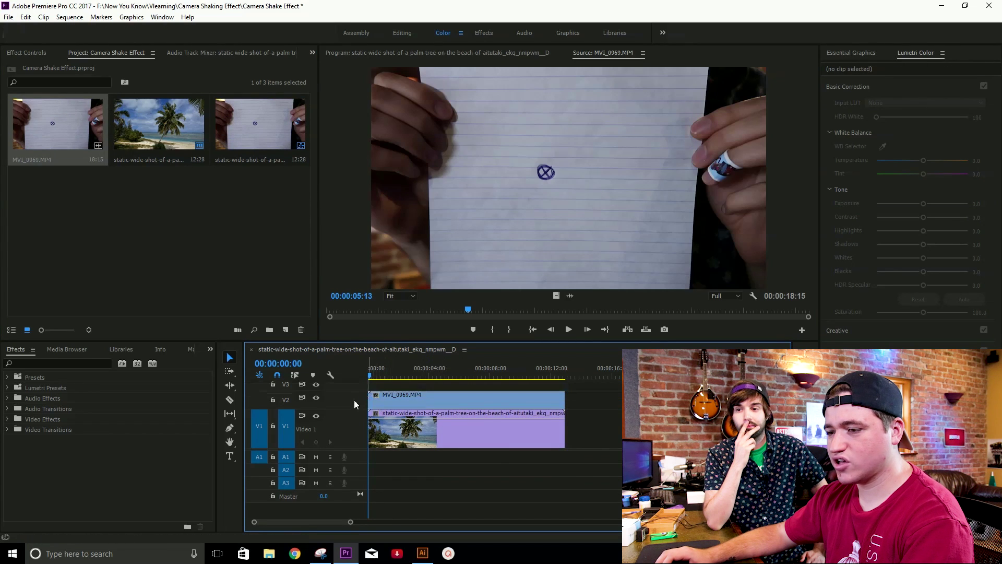
{"action": "left_click_drag", "start_coordinate": [601, 451], "coordinate": [427, 403]}
{"action": "right_click", "coordinate": [427, 403]}
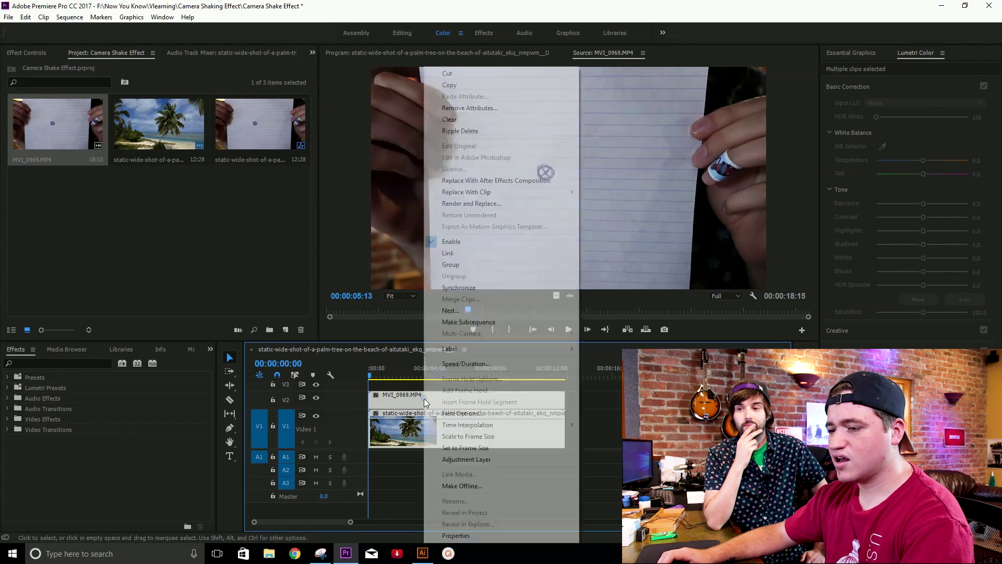
{"action": "left_click", "coordinate": [495, 181]}
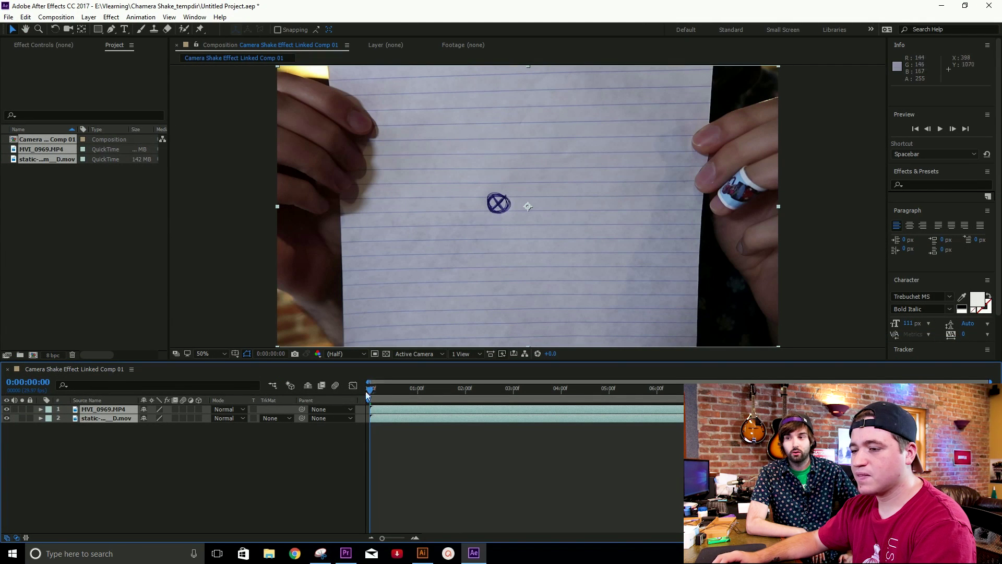
Step: Add a motion tracker to the MVI_0969.MP4 layer and centre Track Point 1 on the circled X
{"action": "left_click", "coordinate": [104, 442]}
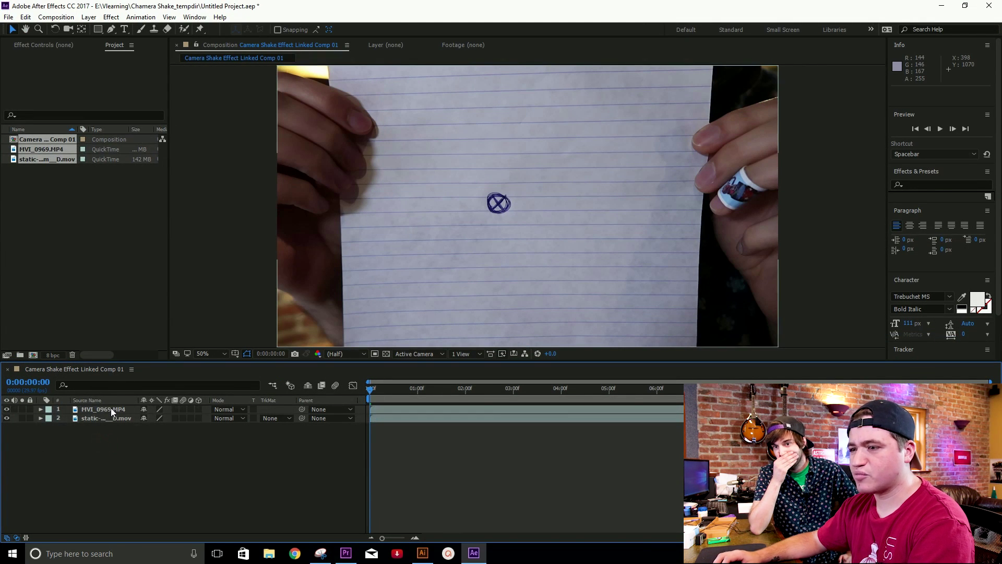
{"action": "left_click", "coordinate": [110, 409]}
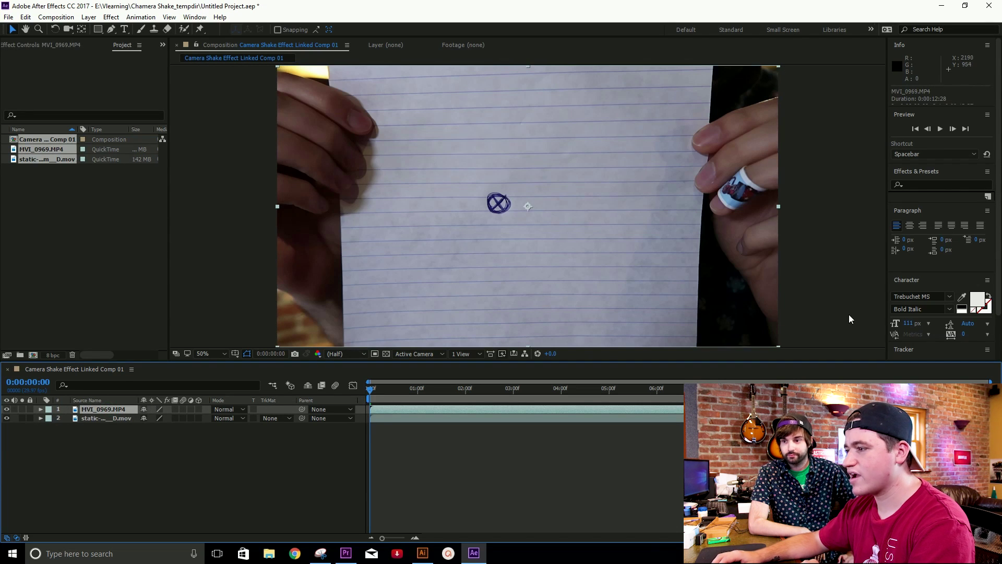
{"action": "scroll", "coordinate": [960, 327], "scroll_direction": "down", "scroll_amount": 2}
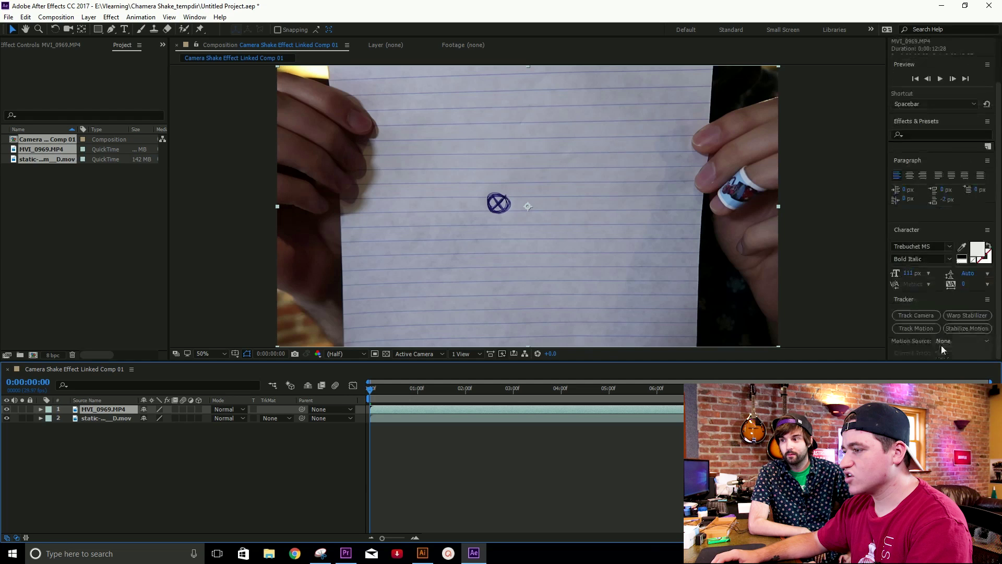
{"action": "left_click", "coordinate": [920, 328]}
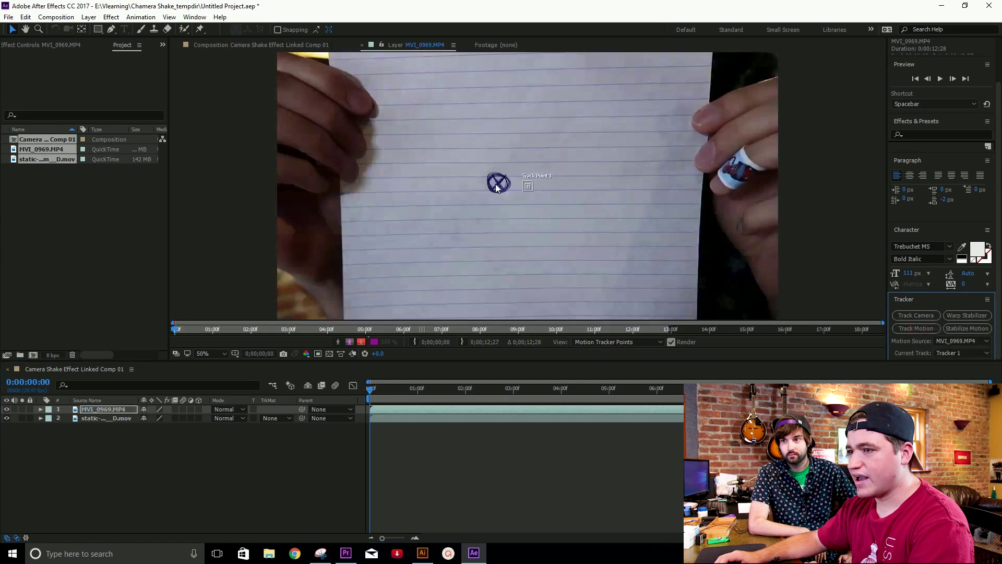
{"action": "key", "text": "period"}
{"action": "mouse_move", "coordinate": [528, 191]}
{"action": "left_mouse_down"}
{"action": "mouse_move", "coordinate": [470, 183]}
{"action": "mouse_move", "coordinate": [489, 166]}
{"action": "left_mouse_up"}
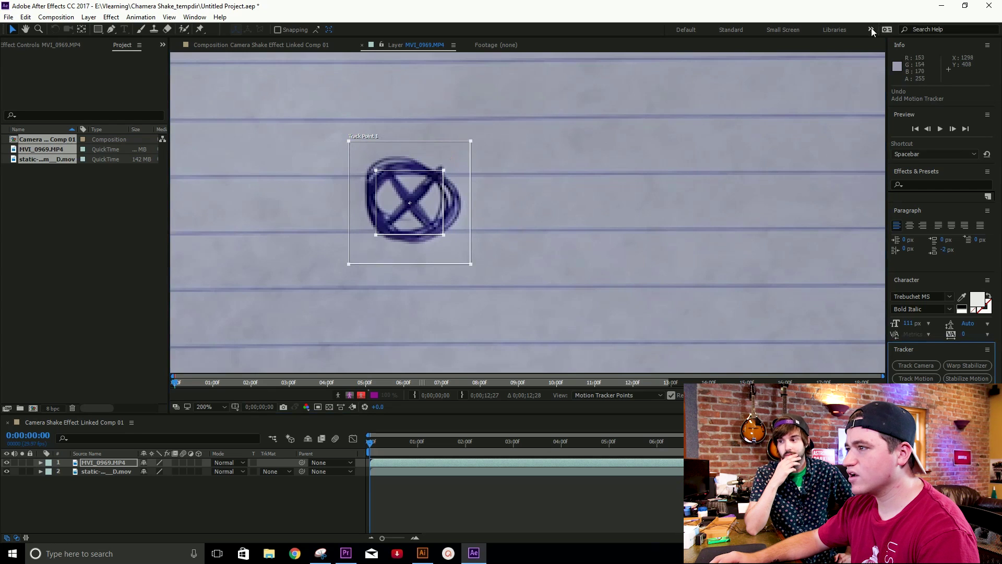
Step: Switch to the Motion Tracking workspace and analyze the position track forward through the MVI_0969.MP4 layer
{"action": "left_click", "coordinate": [871, 29]}
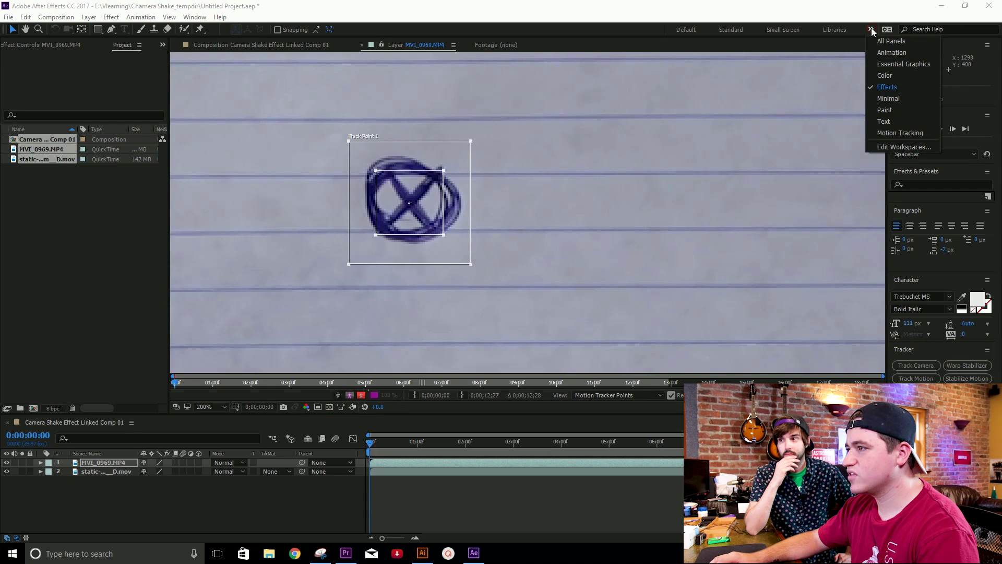
{"action": "left_click", "coordinate": [889, 137]}
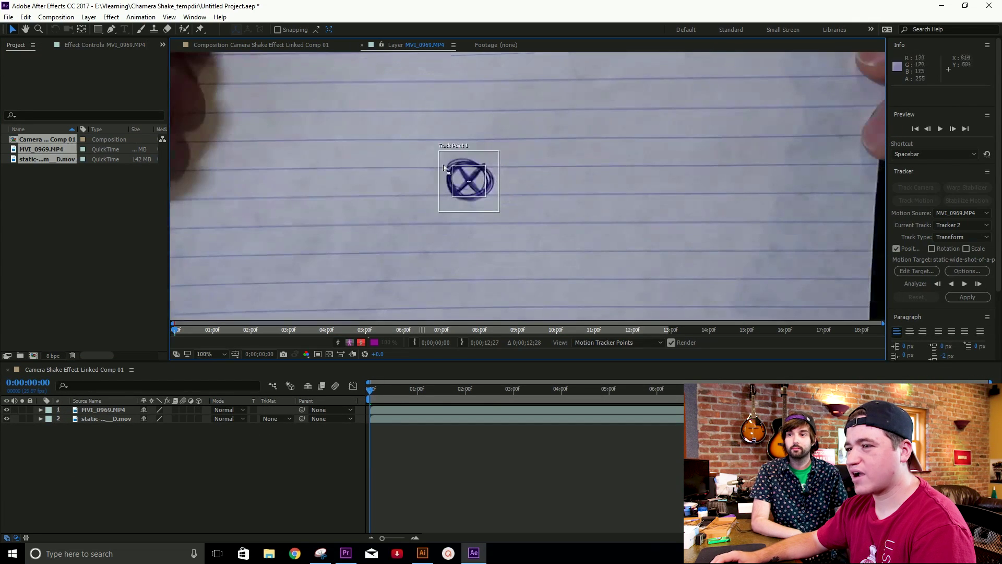
{"action": "key", "text": "comma"}
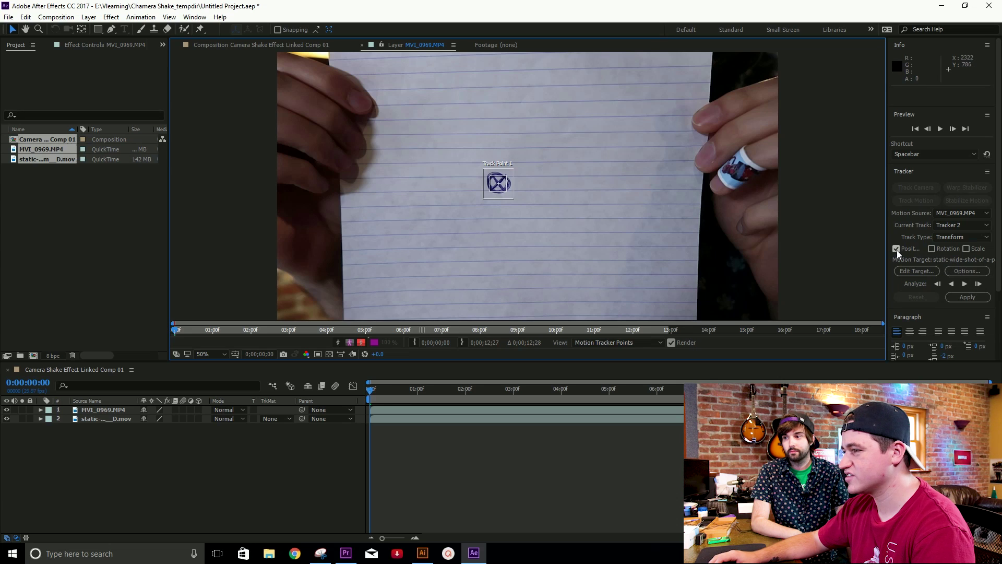
{"action": "left_click", "coordinate": [964, 284]}
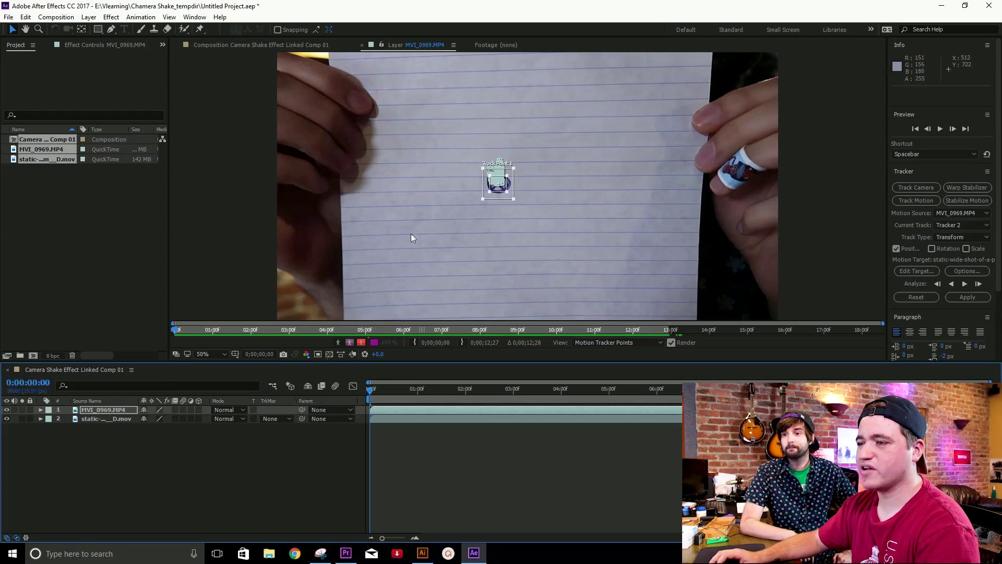
Step: Add a null object to the Camera Shake Effect Linked Comp 01 composition
{"action": "left_click", "coordinate": [258, 45]}
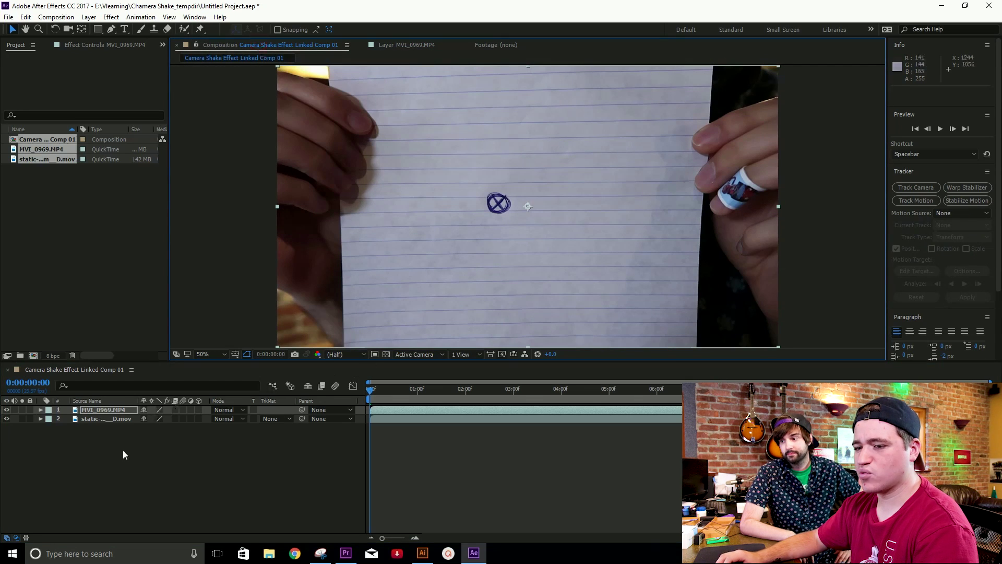
{"action": "right_click", "coordinate": [136, 440]}
{"action": "mouse_move", "coordinate": [202, 328]}
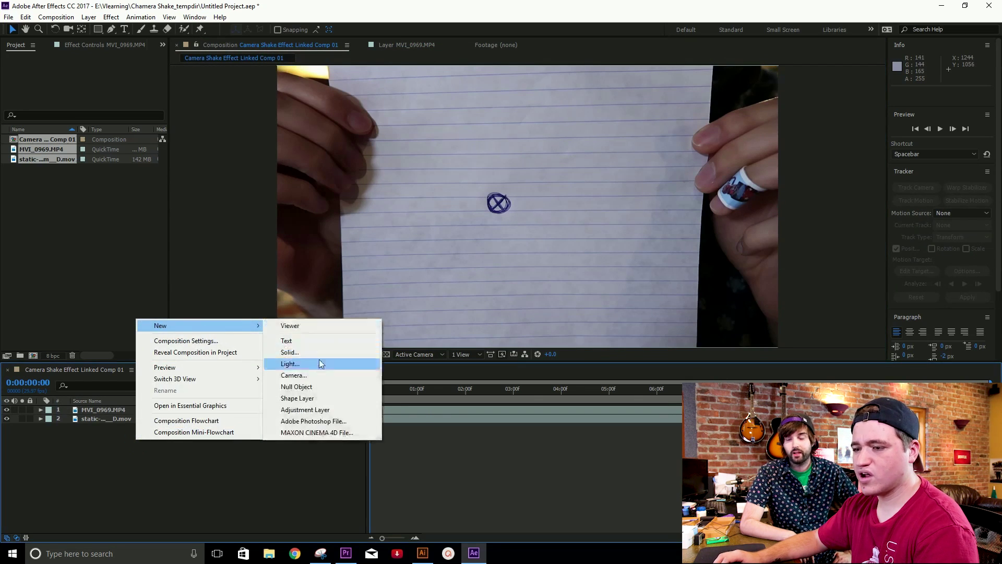
{"action": "left_click", "coordinate": [312, 387]}
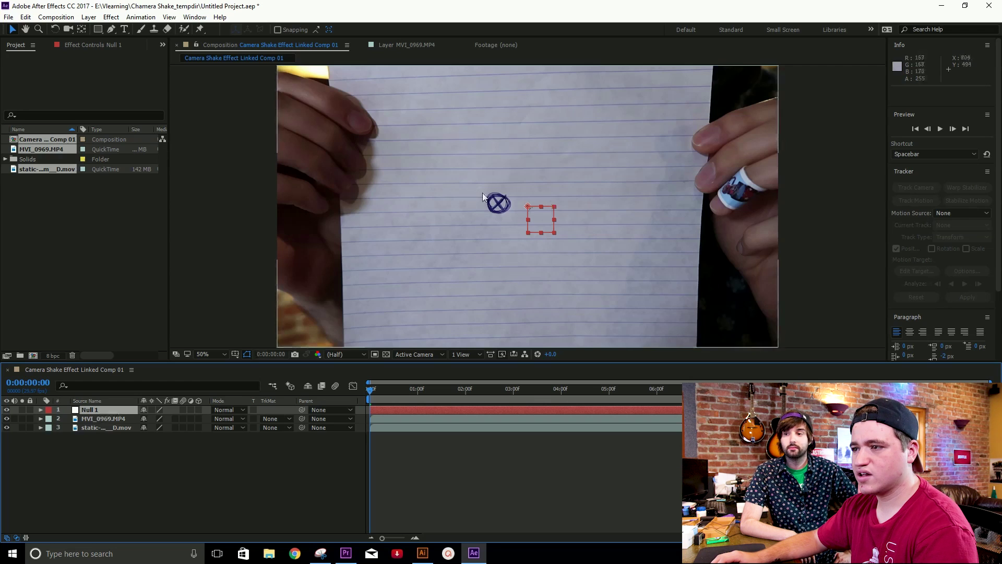
Step: Set the MVI_0969.MP4 tracker's motion target to the Null 1 layer and apply the tracked motion in X and Y
{"action": "left_click", "coordinate": [402, 45]}
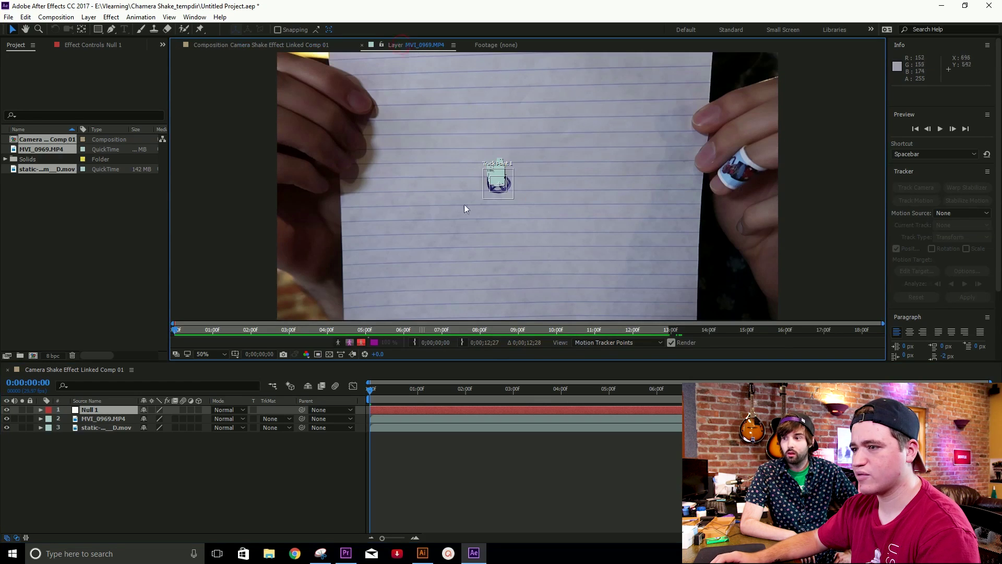
{"action": "key", "text": "."}
{"action": "left_click", "coordinate": [496, 180]}
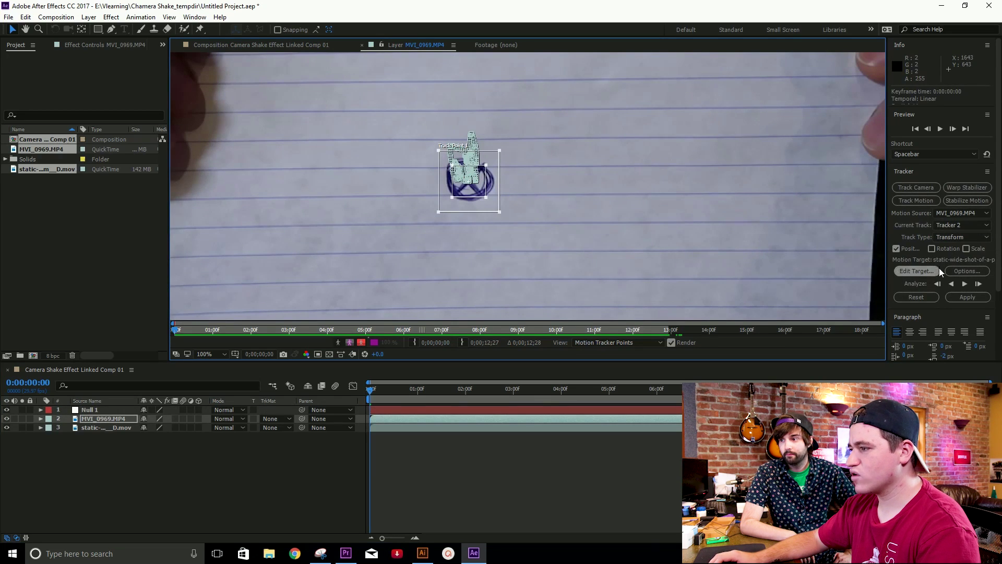
{"action": "left_click", "coordinate": [921, 275]}
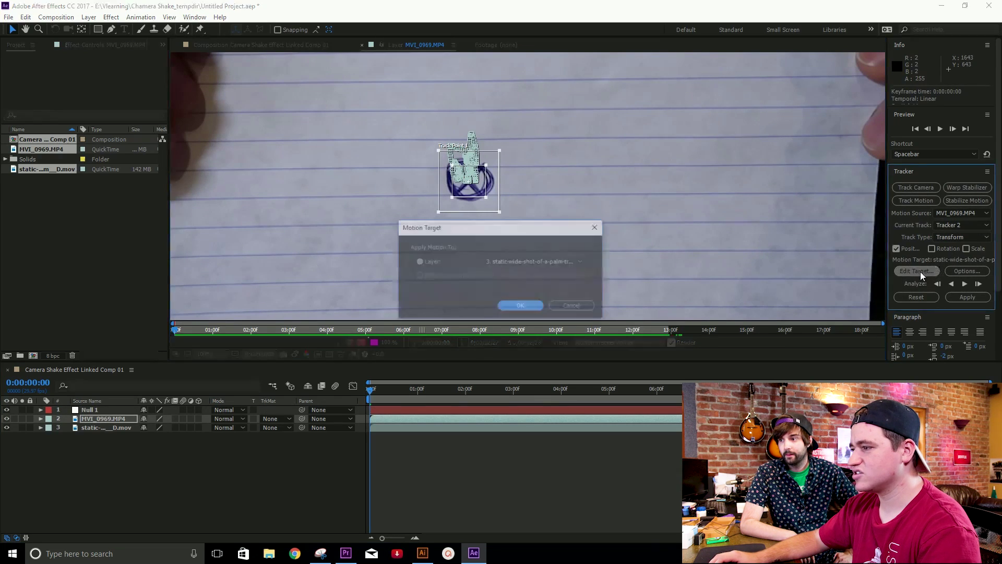
{"action": "left_click", "coordinate": [546, 262]}
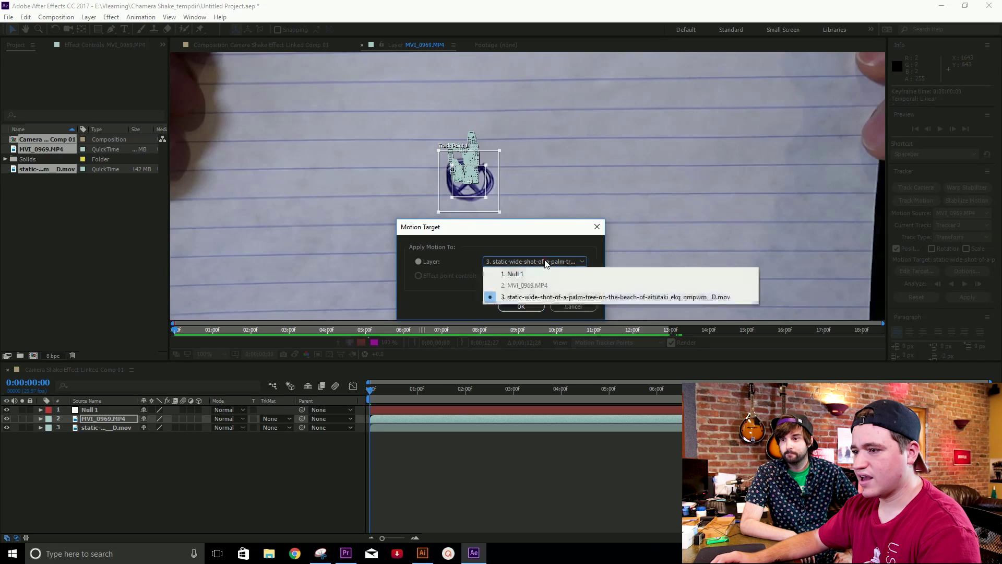
{"action": "left_click", "coordinate": [522, 274]}
{"action": "left_click", "coordinate": [521, 306]}
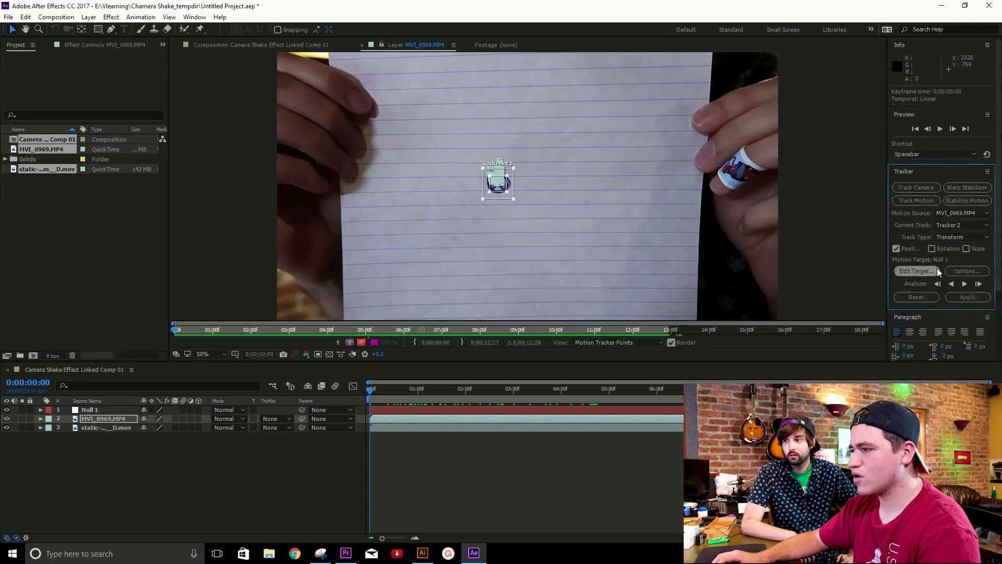
{"action": "left_click", "coordinate": [968, 297]}
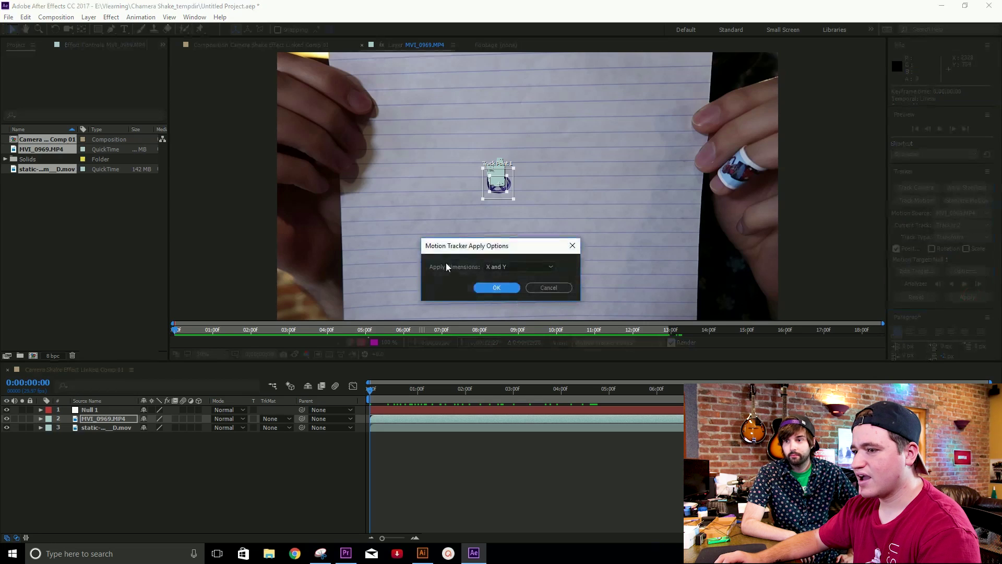
{"action": "left_click", "coordinate": [494, 288]}
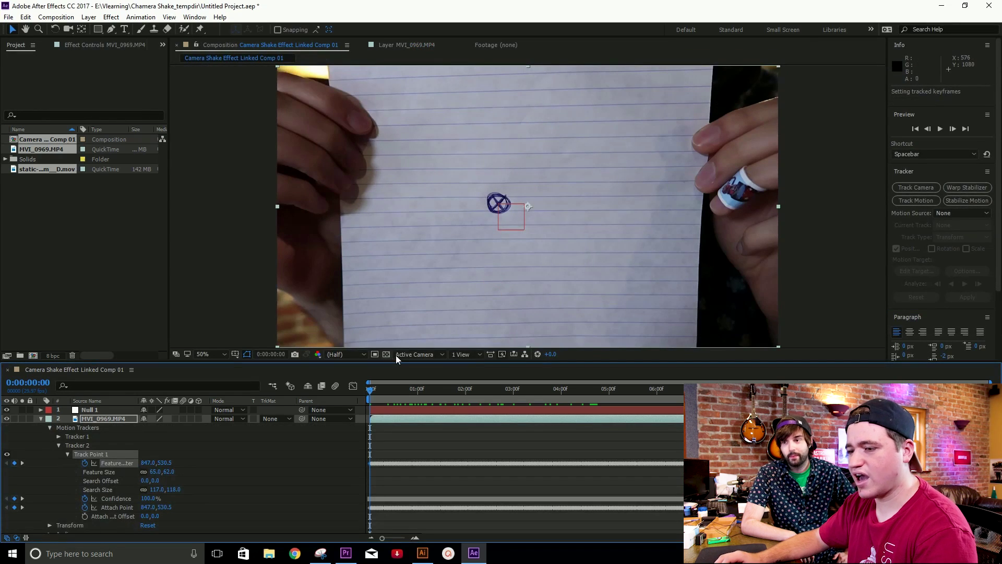
Step: Place the palm-tree layer above MVI_0969.MP4, parent it to Null 1 and scrub through the resulting movement
{"action": "left_click_drag", "start_coordinate": [387, 396], "coordinate": [349, 421]}
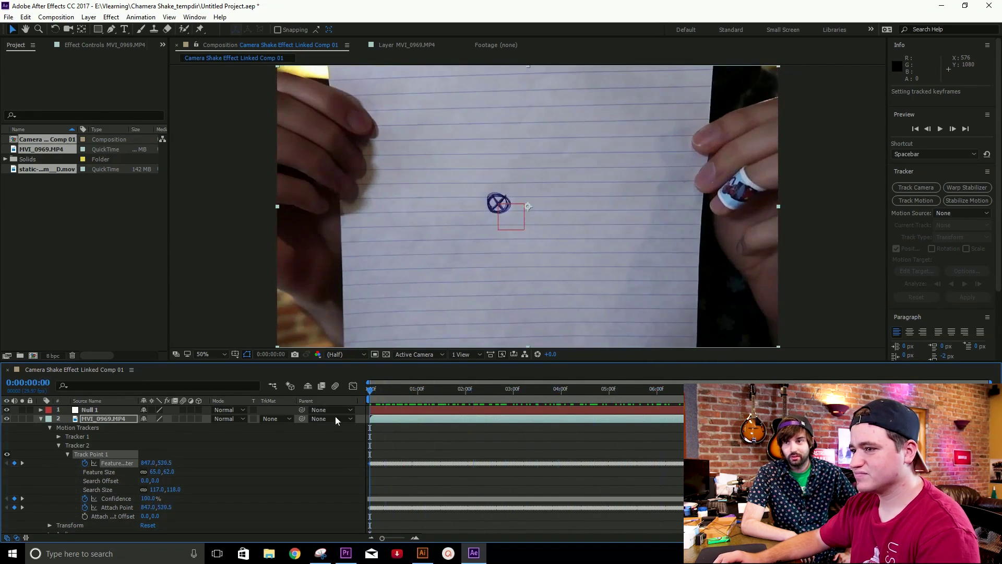
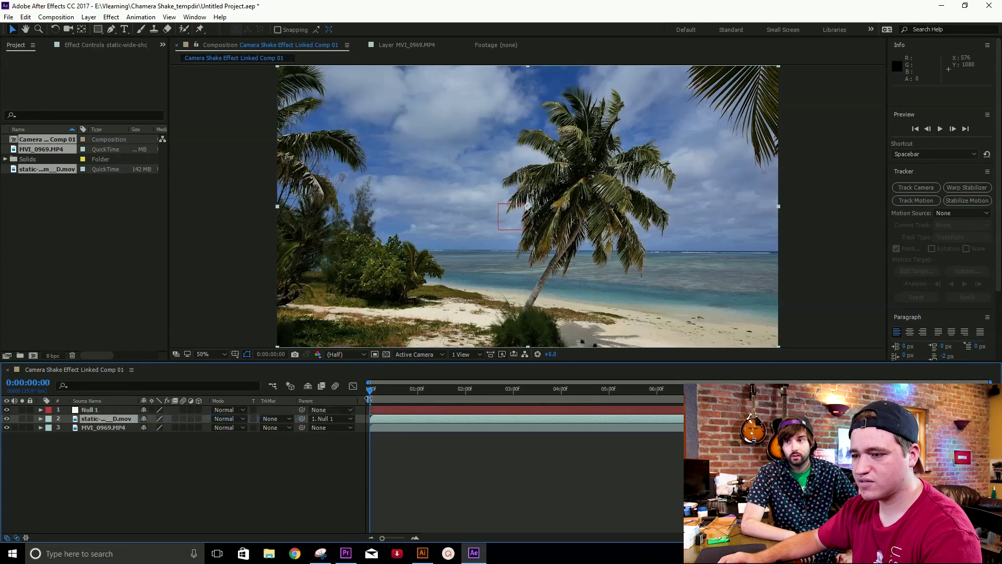
{"action": "left_click_drag", "start_coordinate": [372, 398], "coordinate": [466, 396]}
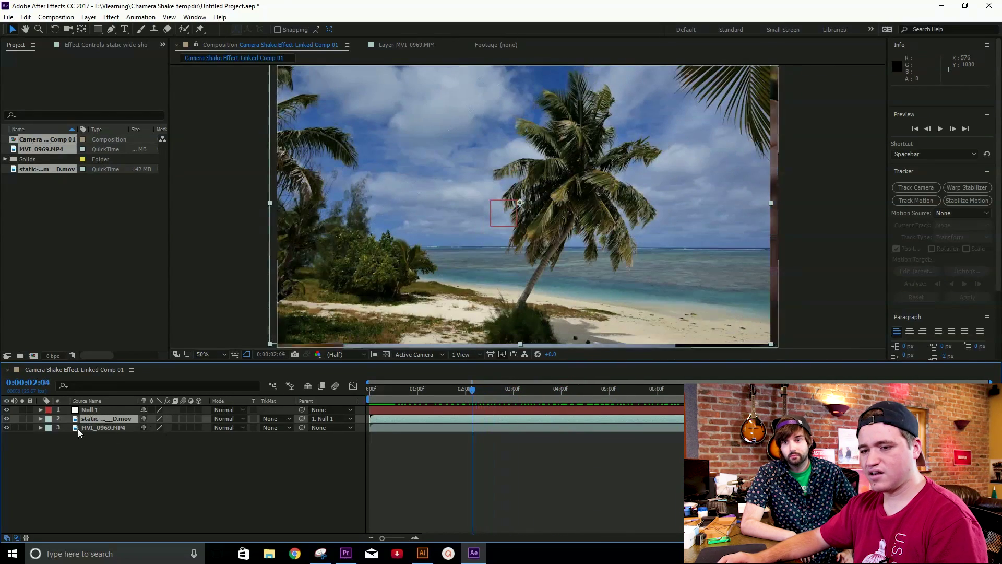
Step: Scale the palm-tree layer to 121% and play the composition to check the frame edges during the shake
{"action": "key", "text": "s"}
{"action": "left_click_drag", "start_coordinate": [156, 427], "coordinate": [168, 427]}
{"action": "left_click_drag", "start_coordinate": [453, 389], "coordinate": [660, 389]}
{"action": "scroll", "coordinate": [600, 301], "scroll_direction": "down", "scroll_amount": 2}
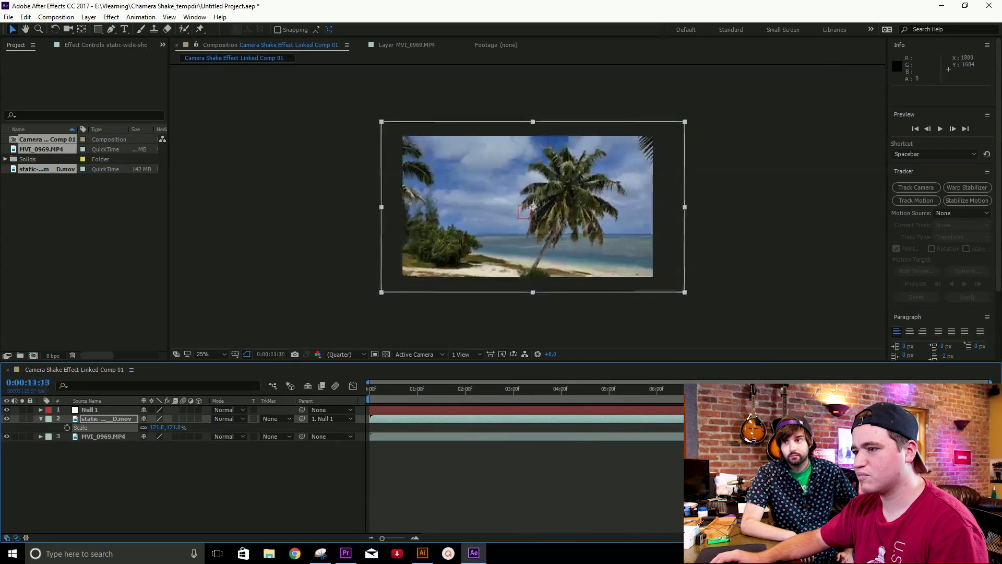
{"action": "left_click_drag", "start_coordinate": [610, 393], "coordinate": [478, 393]}
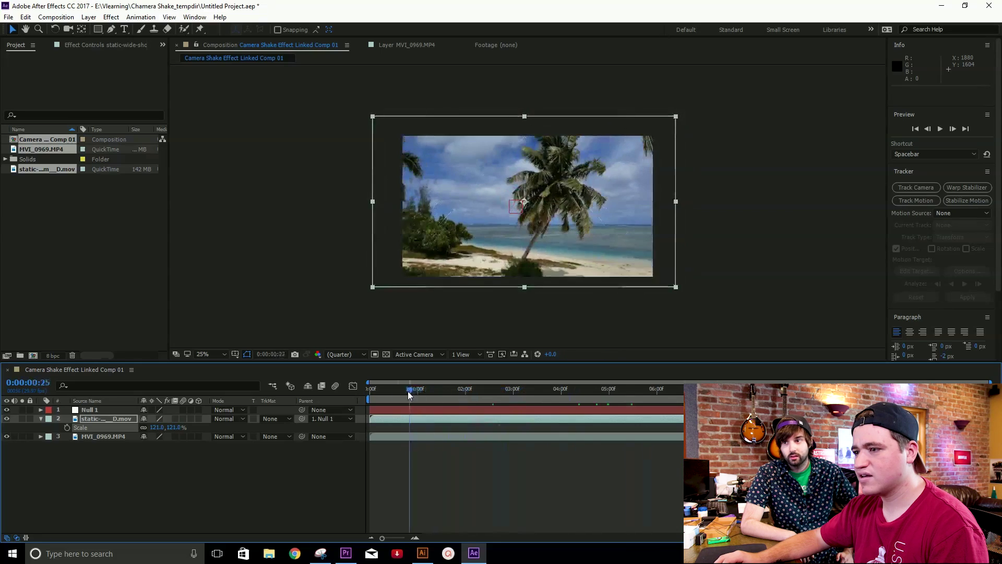
{"action": "left_click_drag", "start_coordinate": [408, 391], "coordinate": [340, 392]}
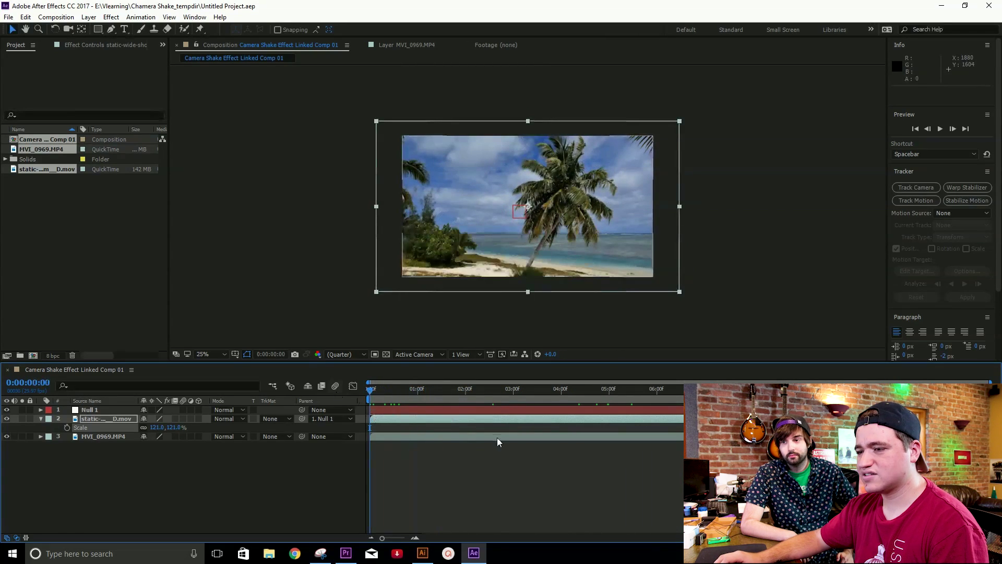
{"action": "key", "text": "shift+slash"}
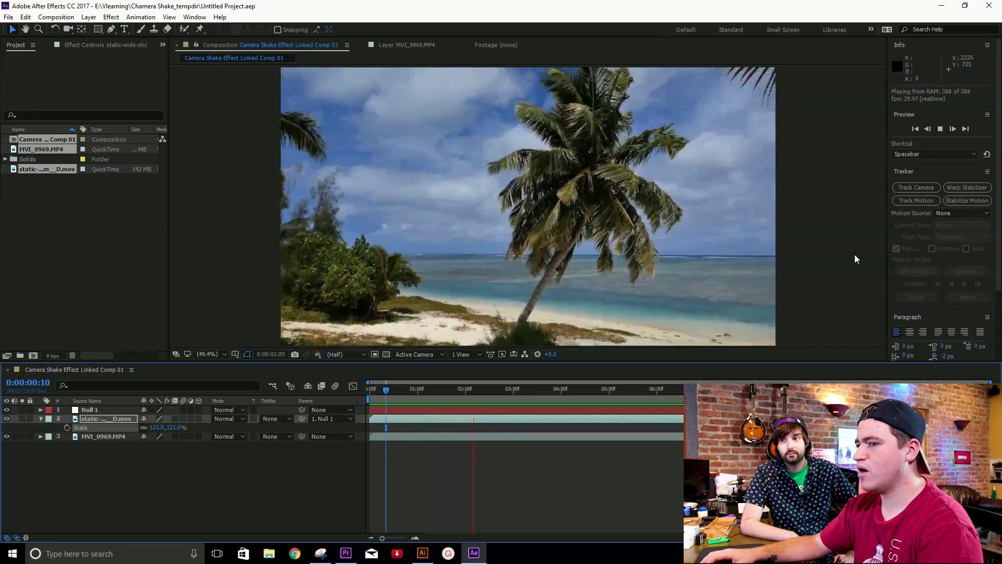
{"action": "key", "text": "space"}
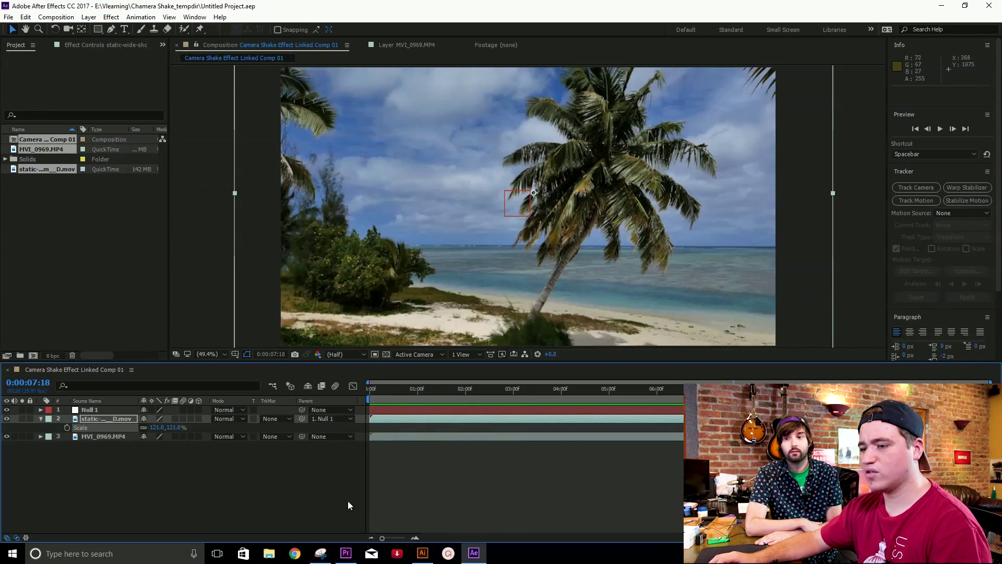
Step: Switch to Premiere Pro and render the video preview of the linked composition from the start of the sequence
{"action": "left_click", "coordinate": [345, 553]}
{"action": "left_click", "coordinate": [347, 378]}
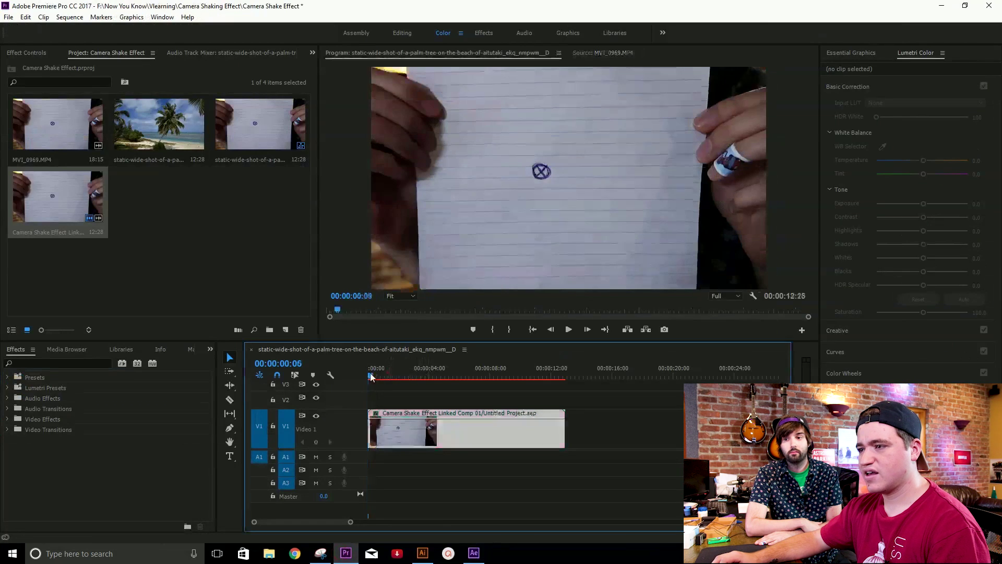
{"action": "key", "text": "Return"}
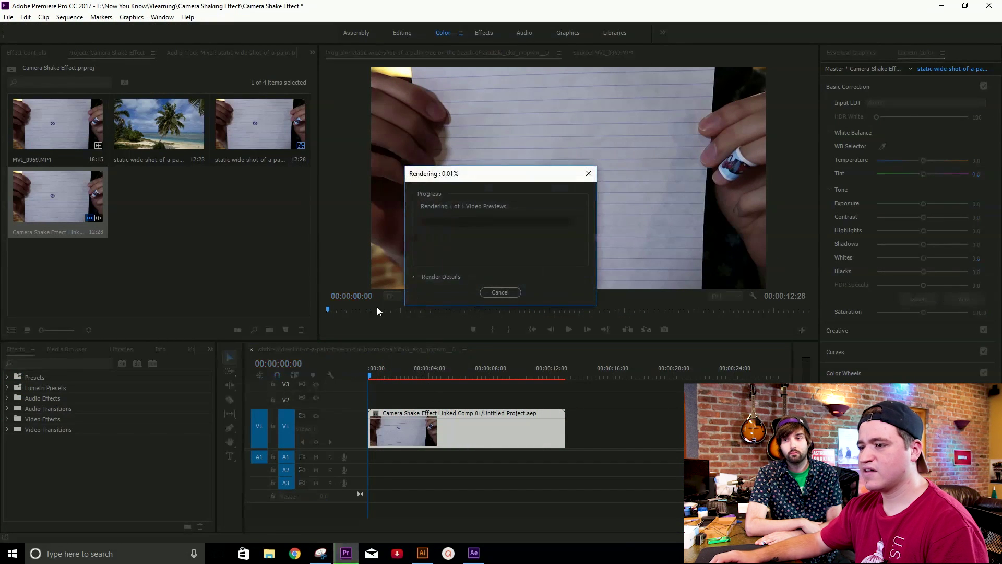